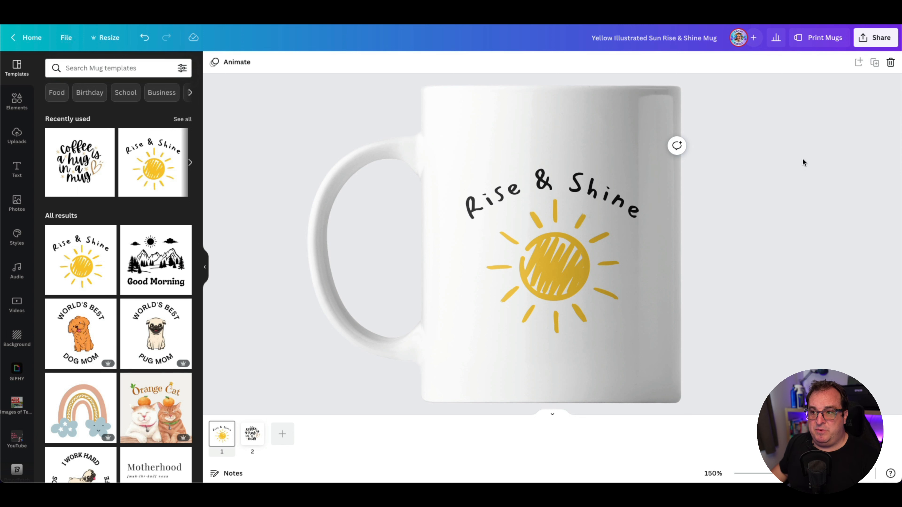
Step: Check page 2 with the coffee quote and save that page to Smartmockups from the design's share options
click(876, 39)
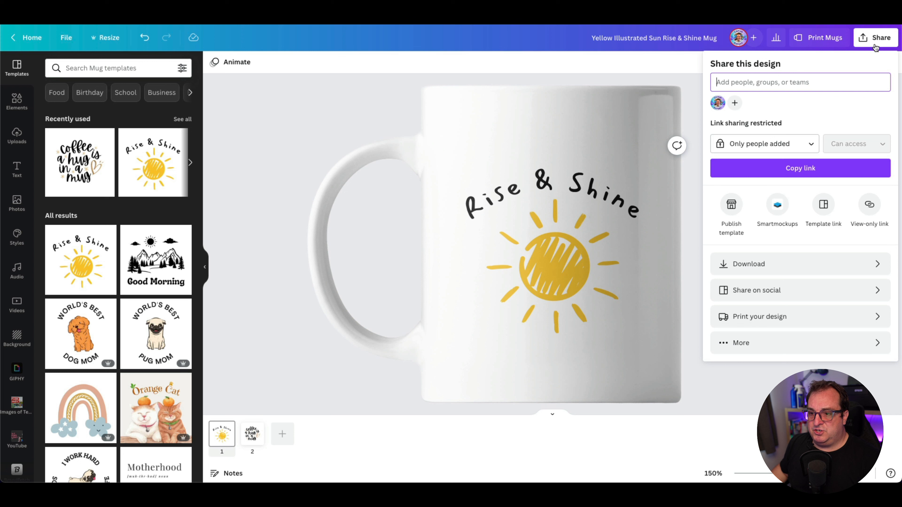
click(777, 205)
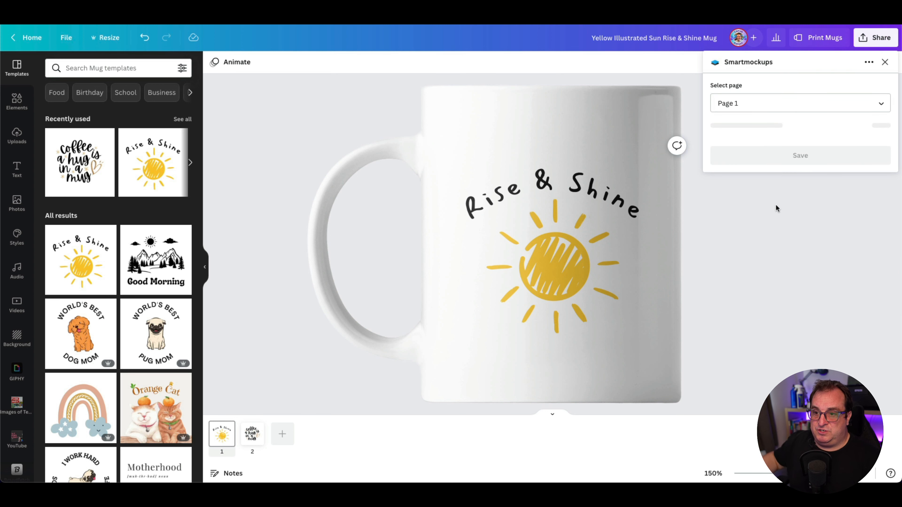
click(761, 103)
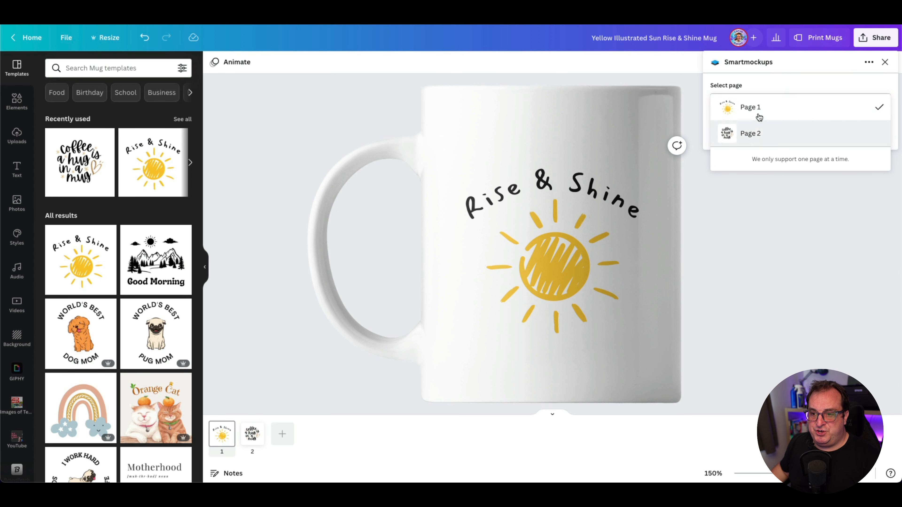
click(747, 134)
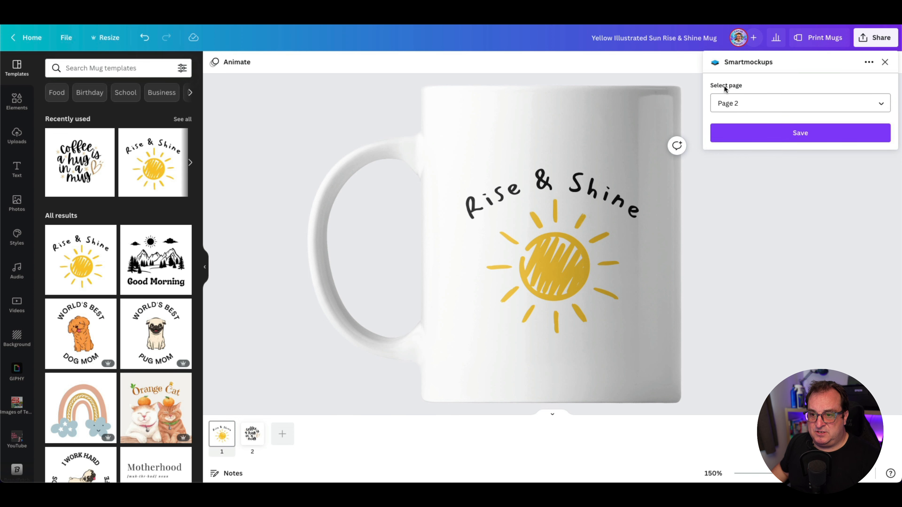
click(253, 434)
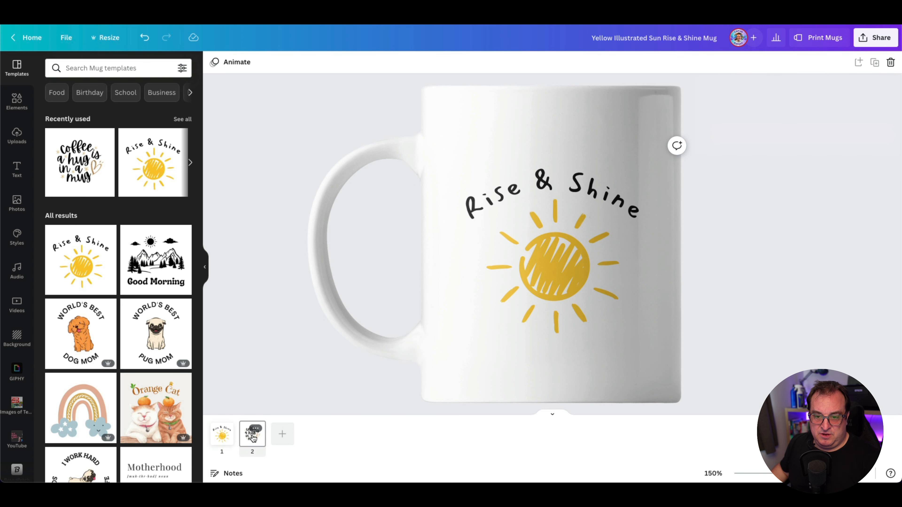
click(879, 38)
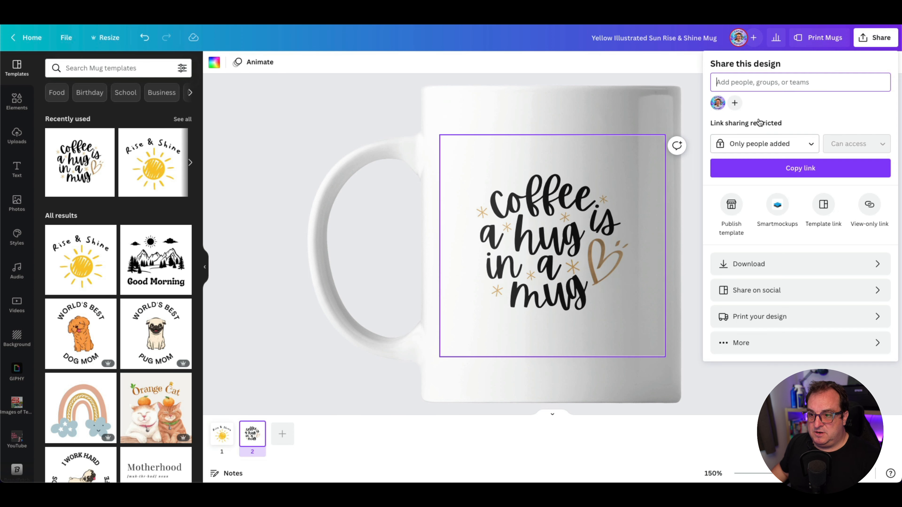
click(778, 202)
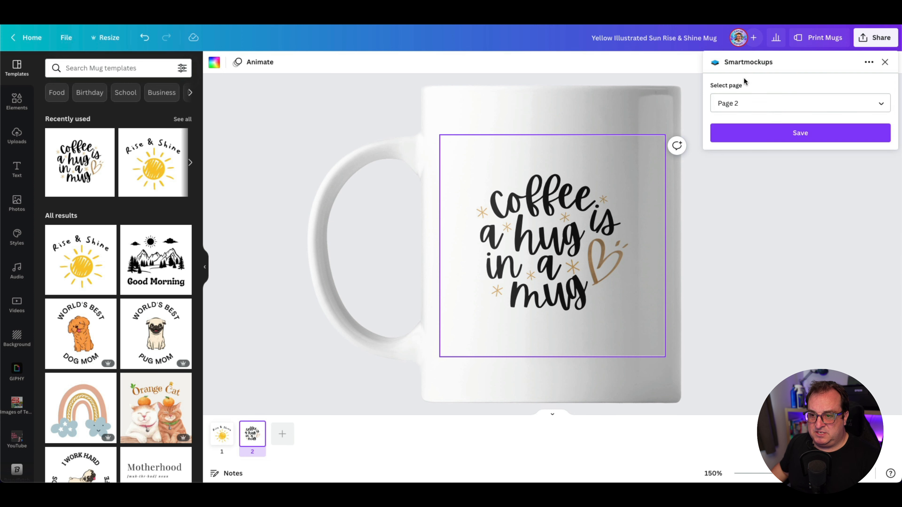
click(766, 135)
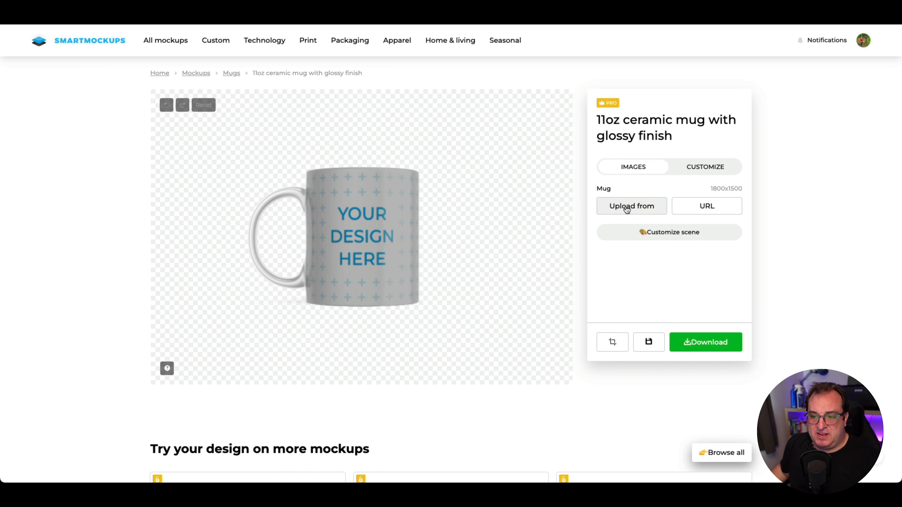
Step: Load the "coffee is a hug in a mug" design from Canva onto the 11oz ceramic mug mockup
click(626, 209)
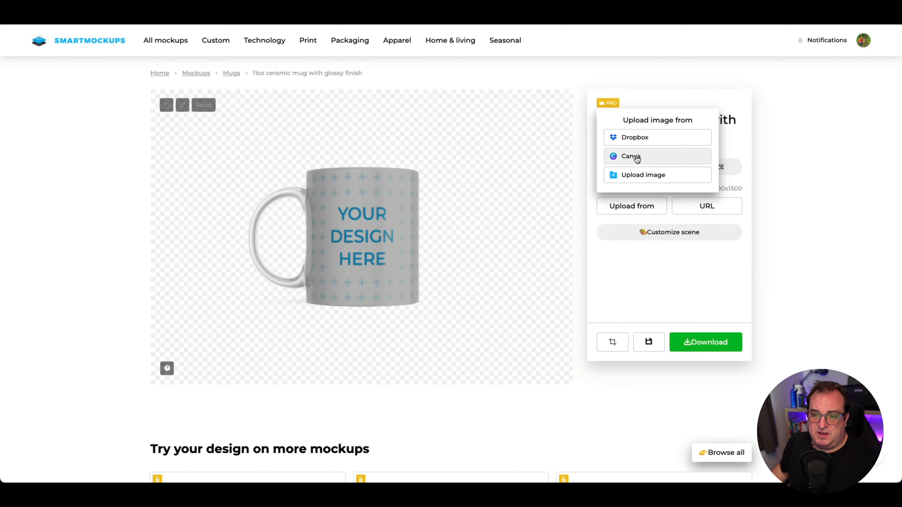
click(657, 158)
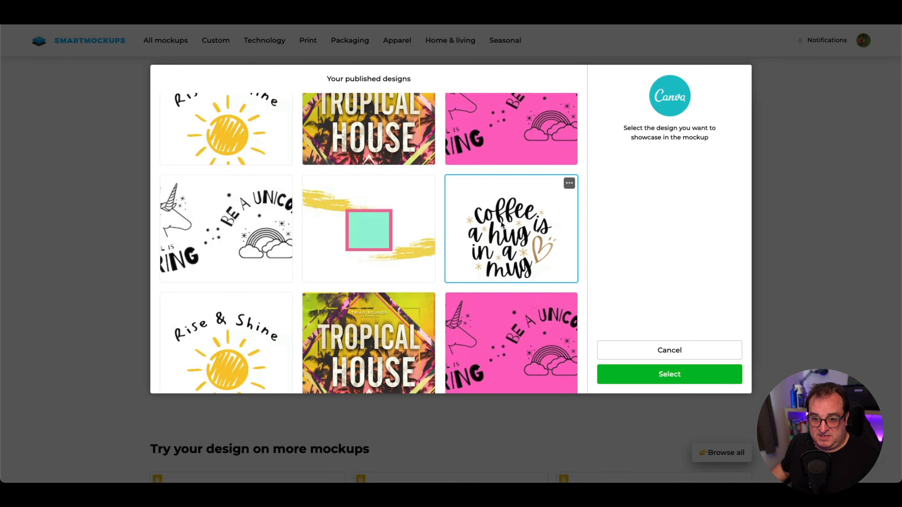
click(667, 371)
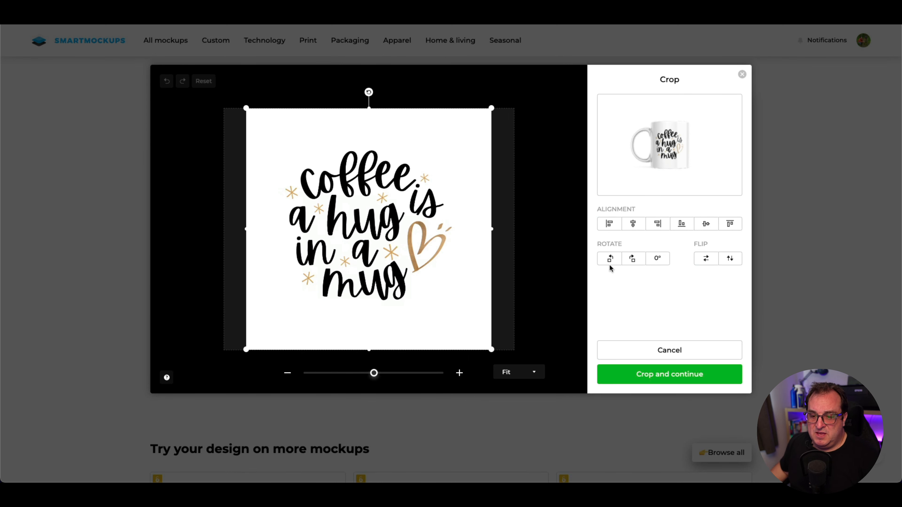
Step: Try flipping the coffee design horizontally and vertically, restoring its orientation each time, and apply the crop
click(657, 260)
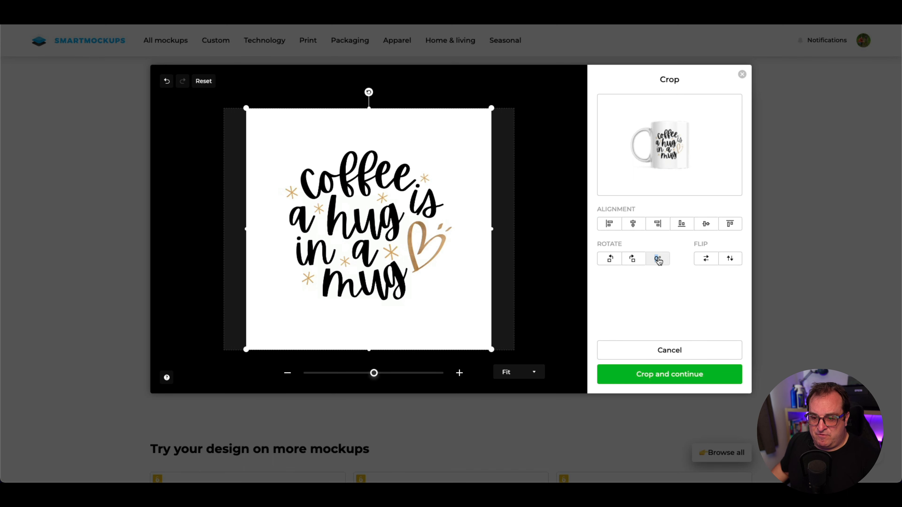
click(707, 258)
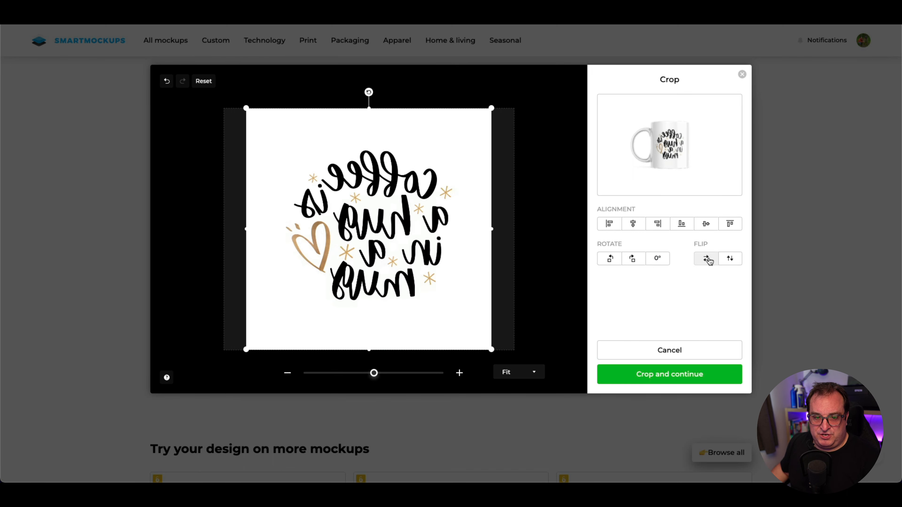
click(706, 259)
click(729, 258)
click(729, 258)
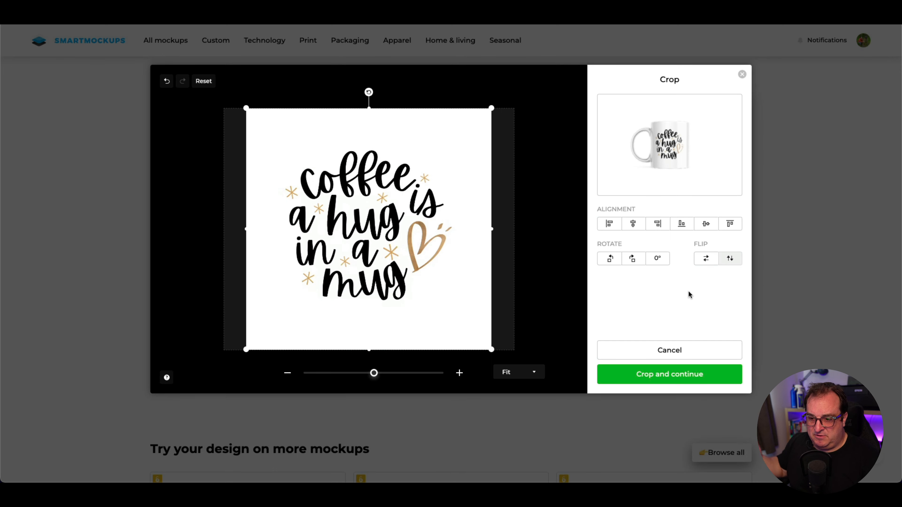
click(667, 377)
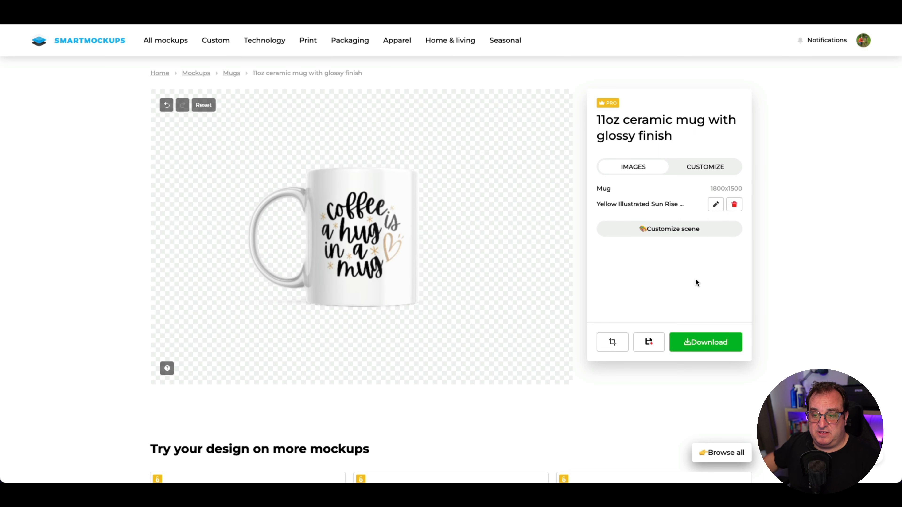
Step: In the scene customization, try the other color scheme, return to Glossy, and try both New logo brandings
click(666, 235)
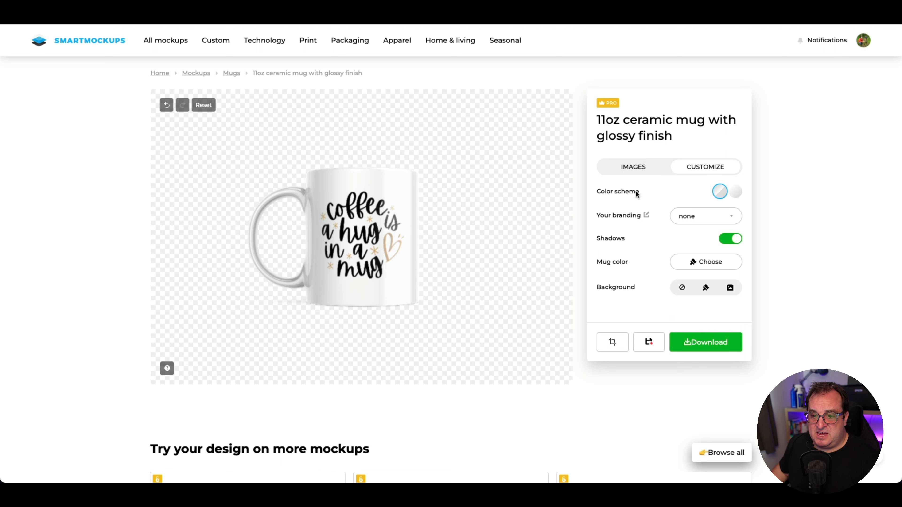
click(740, 195)
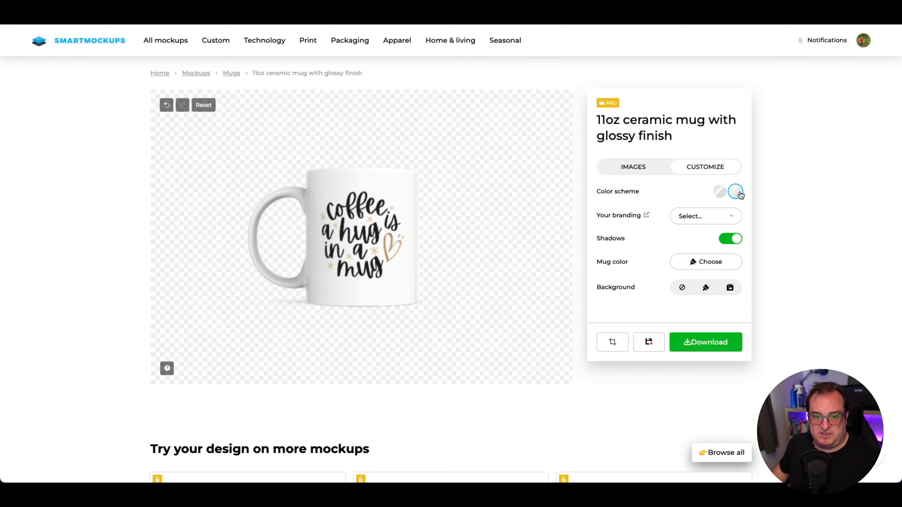
click(720, 192)
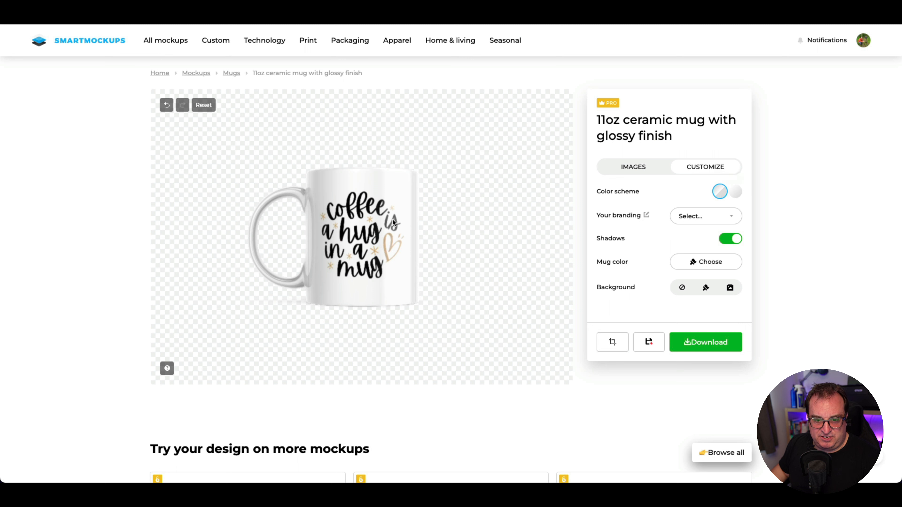
click(699, 218)
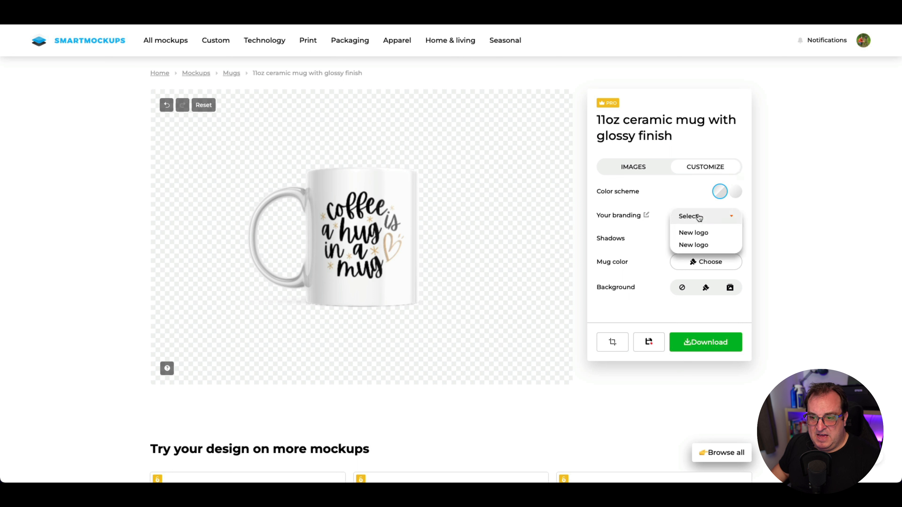
click(694, 233)
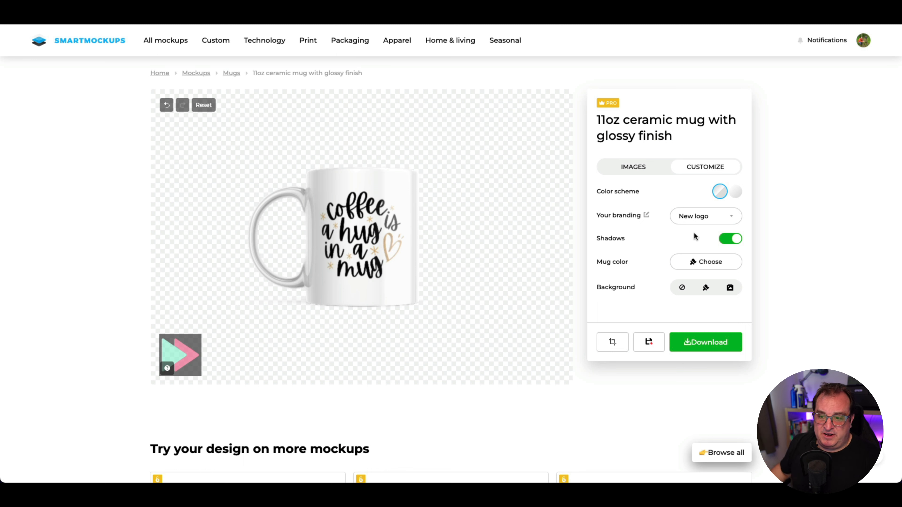
click(692, 215)
click(692, 245)
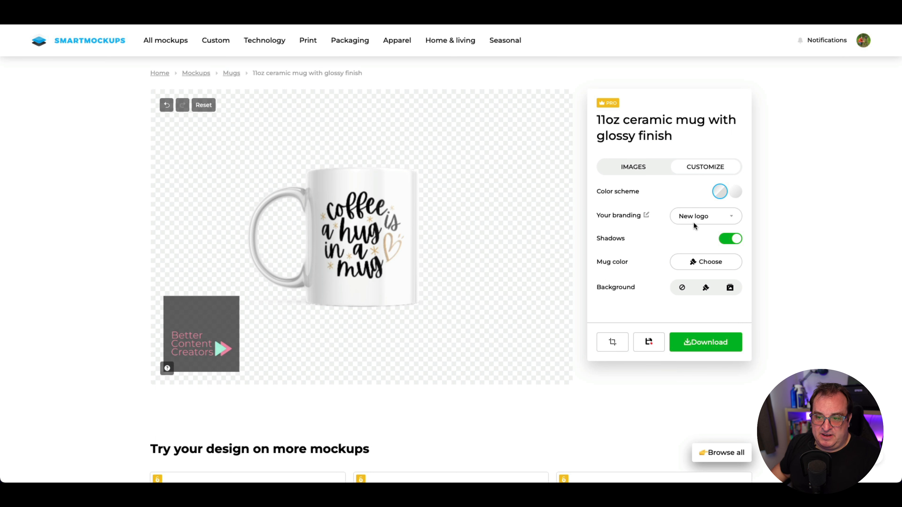
Step: Toggle the mockup's shadows off and on again, and remove the branding logo
click(733, 239)
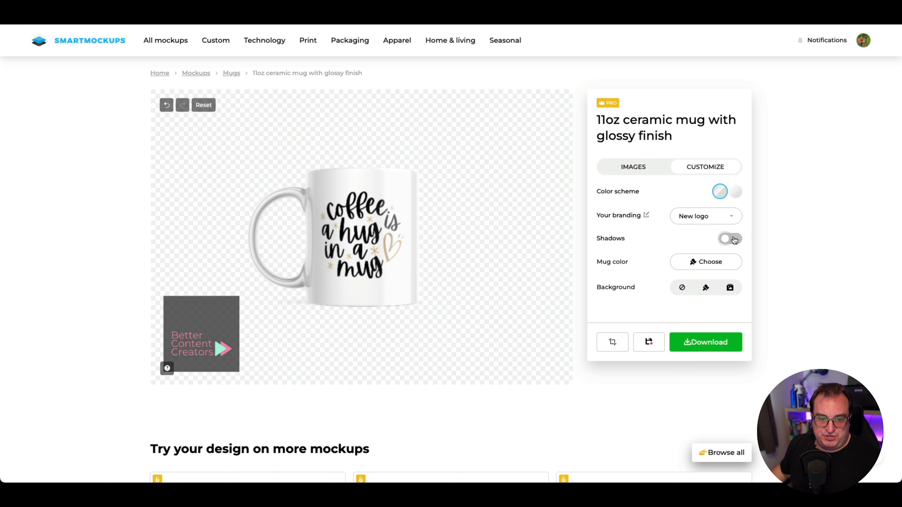
click(734, 239)
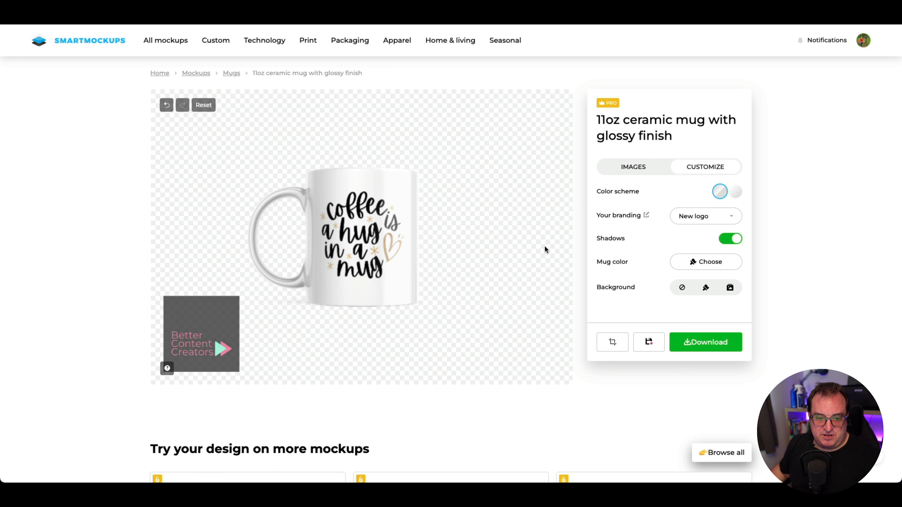
click(696, 218)
click(690, 233)
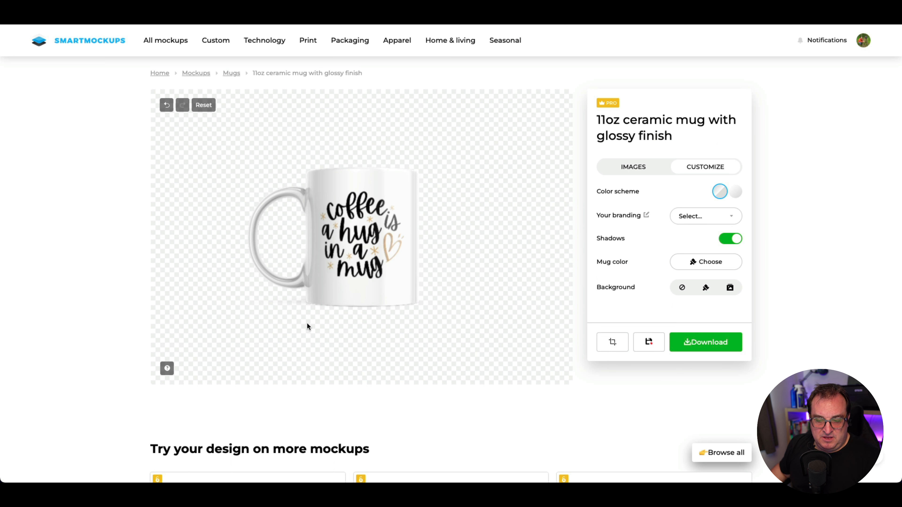
click(733, 239)
click(733, 239)
click(727, 239)
click(727, 239)
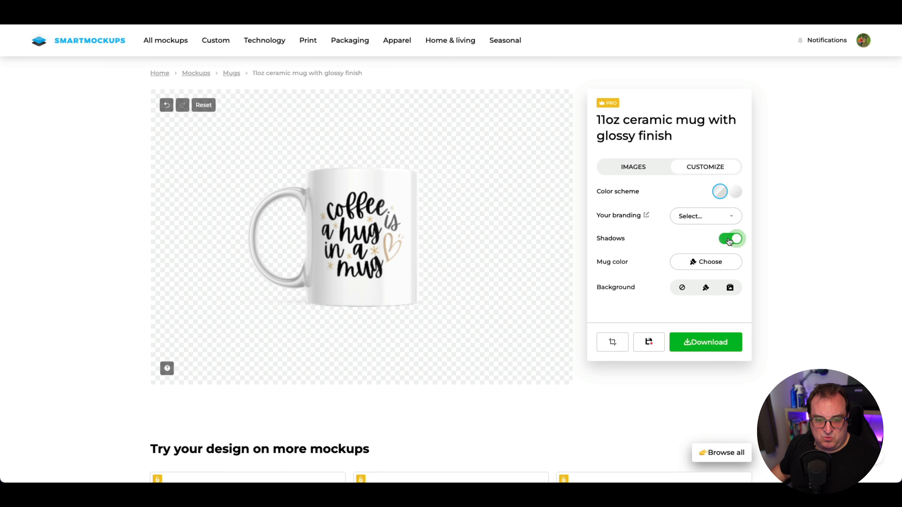
Step: Try solid gray as the mug color, and change it to solid red
click(696, 261)
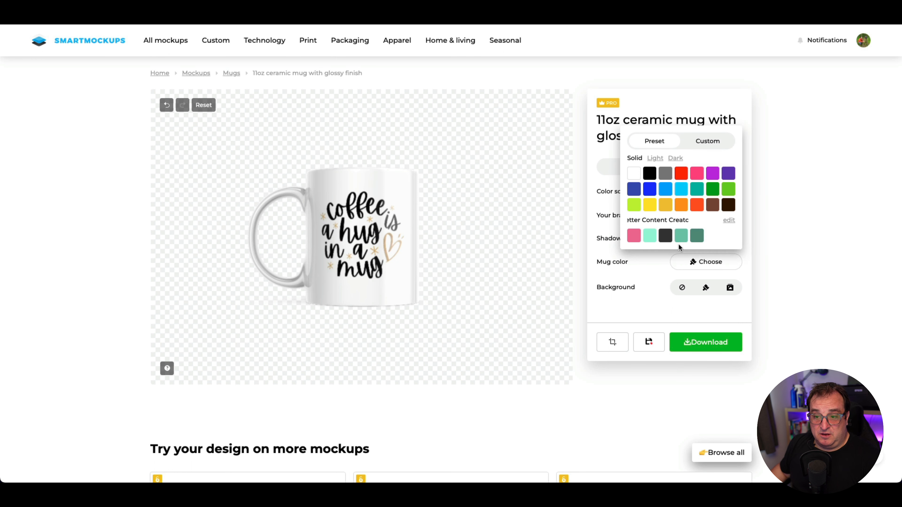
click(667, 174)
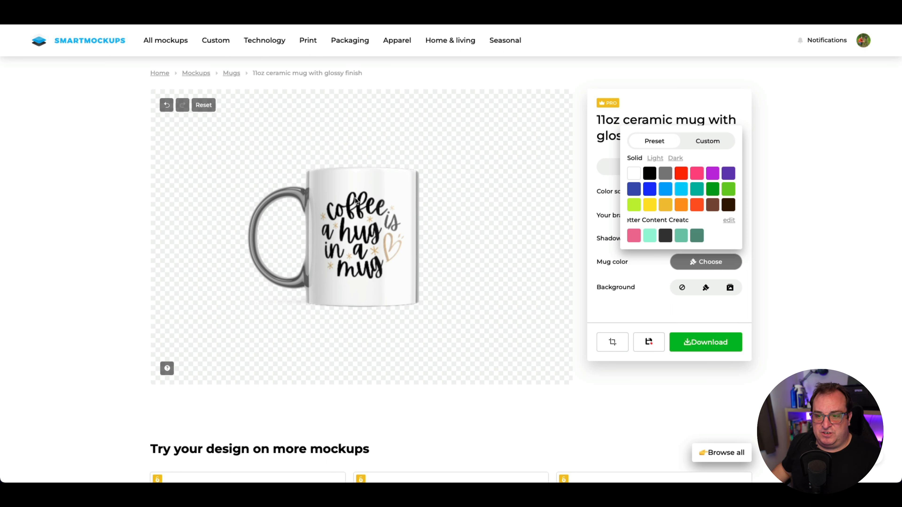
click(682, 175)
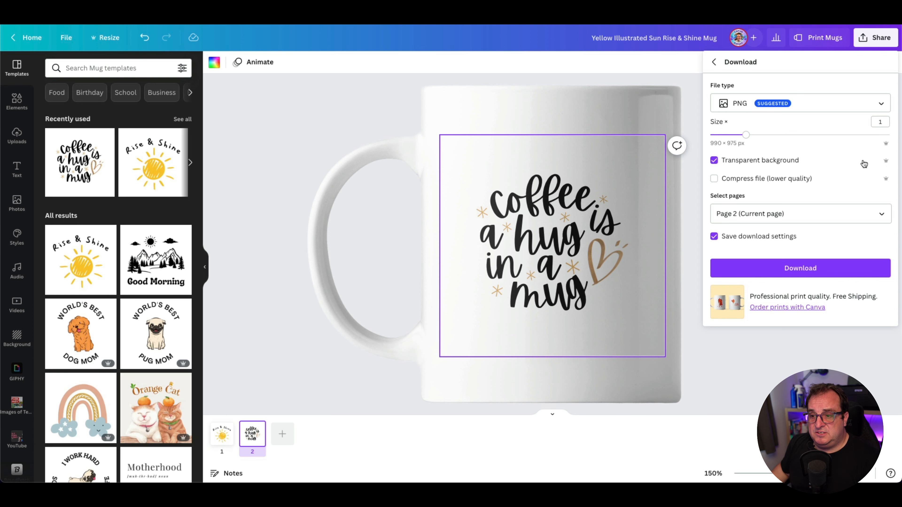
Step: Download page 2 from Canva as a PNG with transparent background and replace the Smartmockups mug image with that file
click(788, 270)
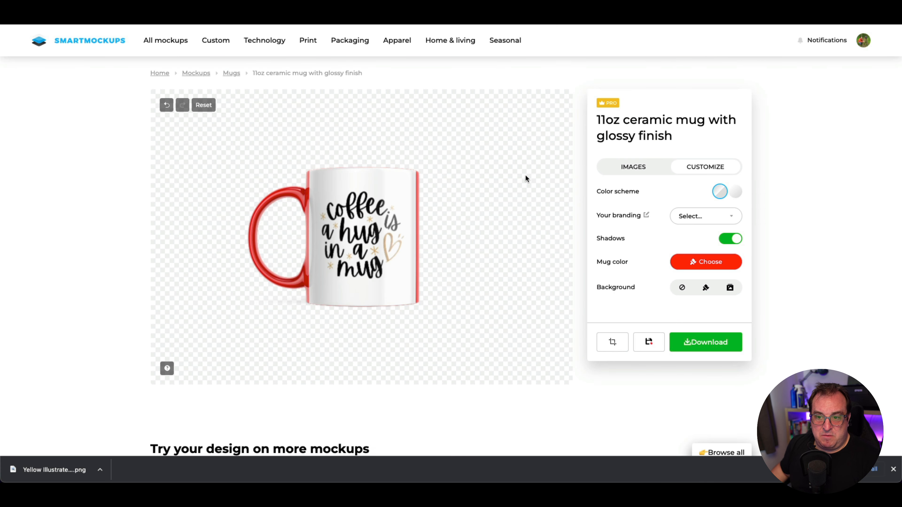
click(636, 170)
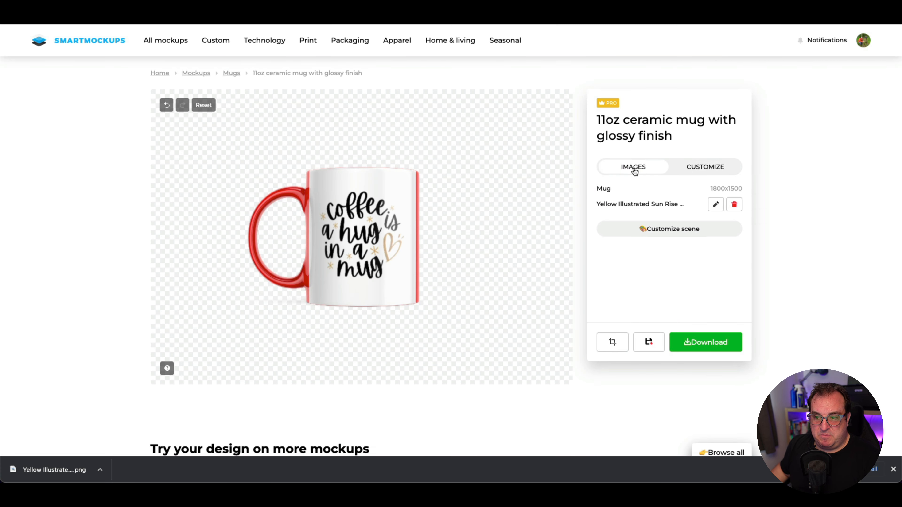
click(734, 204)
click(642, 205)
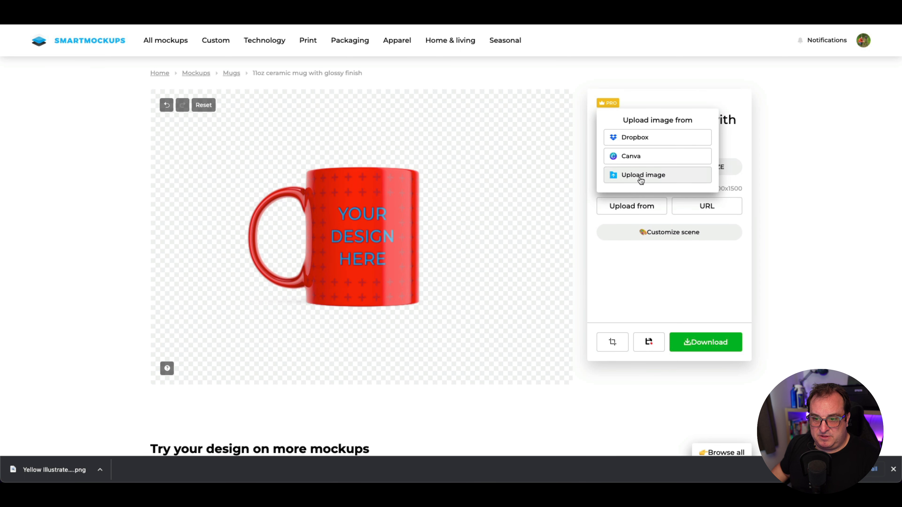
click(633, 177)
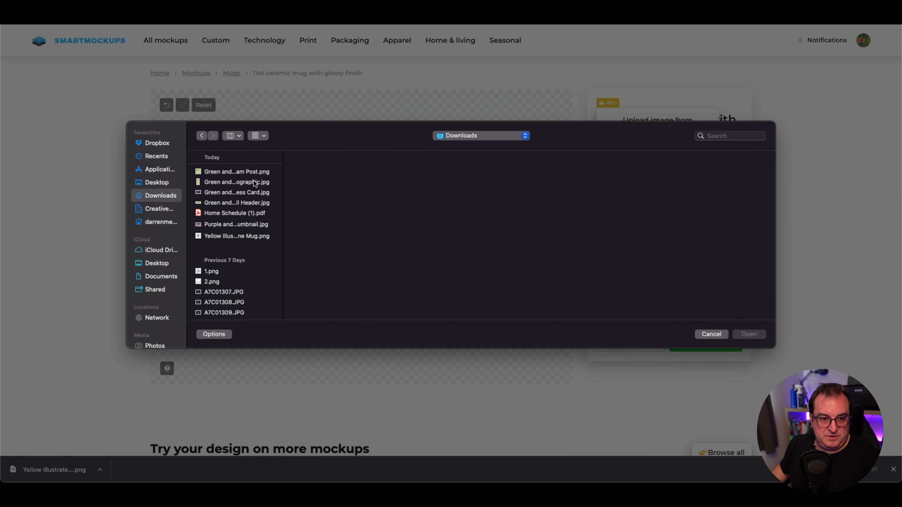
click(220, 236)
click(749, 335)
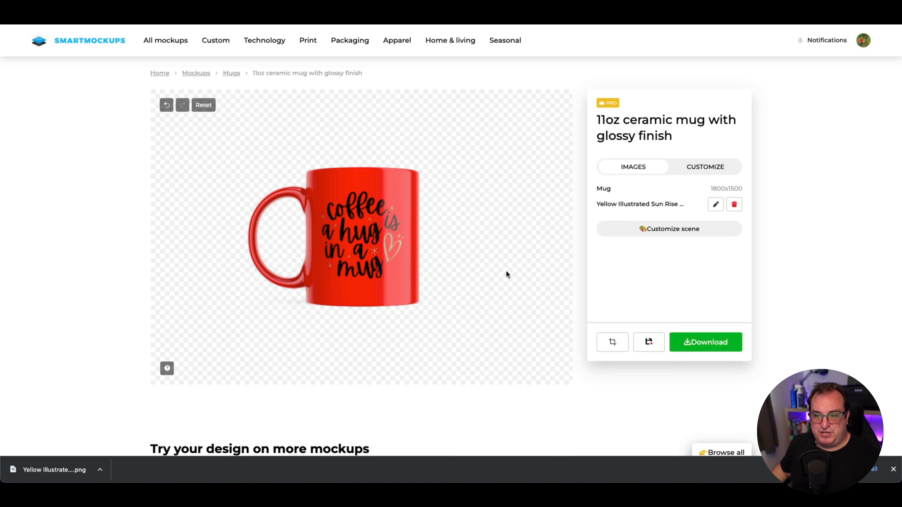
Step: Change the mug color to the light mint green from the brand palette
click(675, 229)
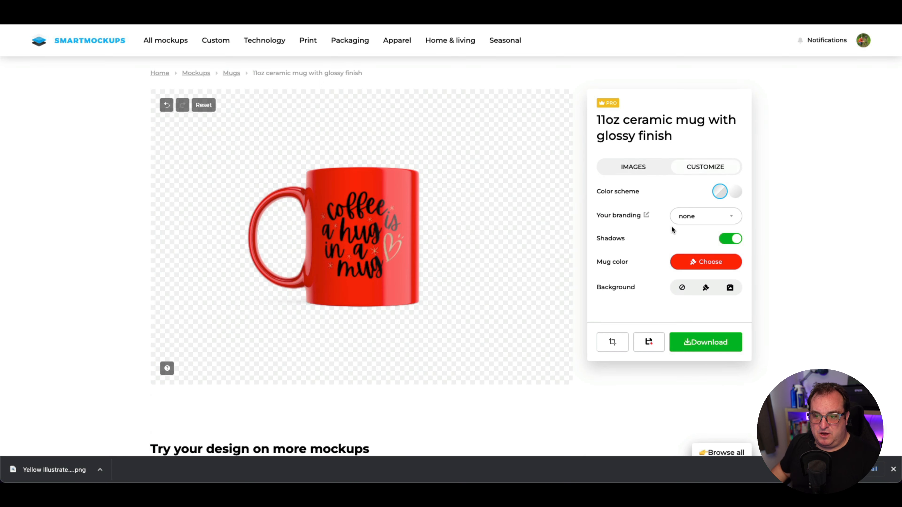
click(691, 265)
click(649, 205)
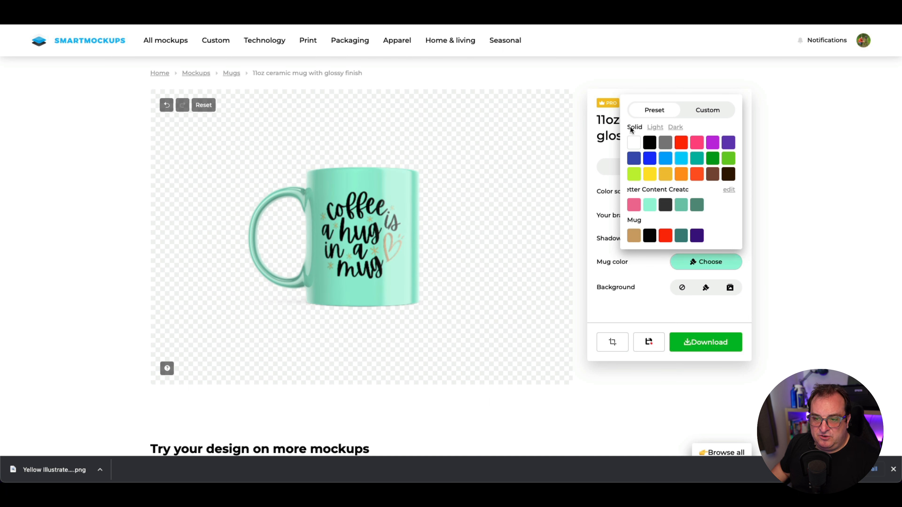
Step: Try solid red and pink, light blue, and light aqua from the preset swatches as the mug color
click(682, 143)
click(697, 142)
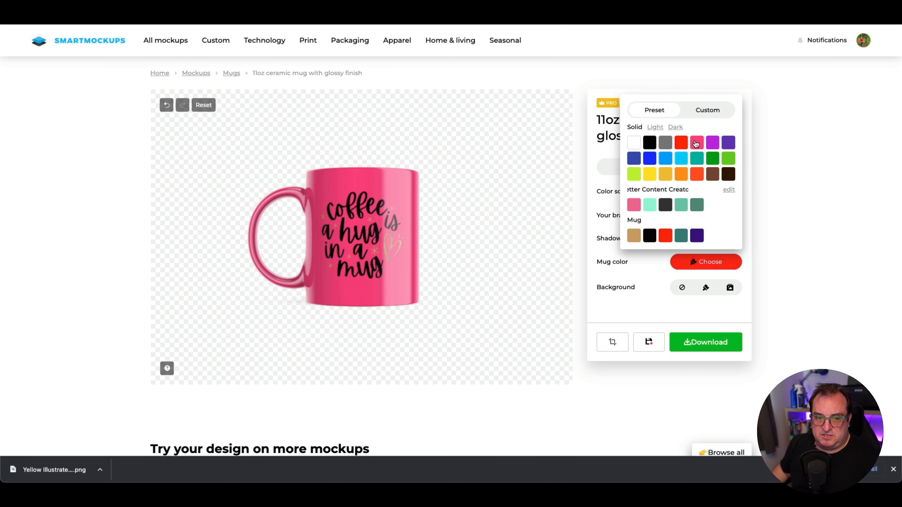
click(651, 129)
click(666, 159)
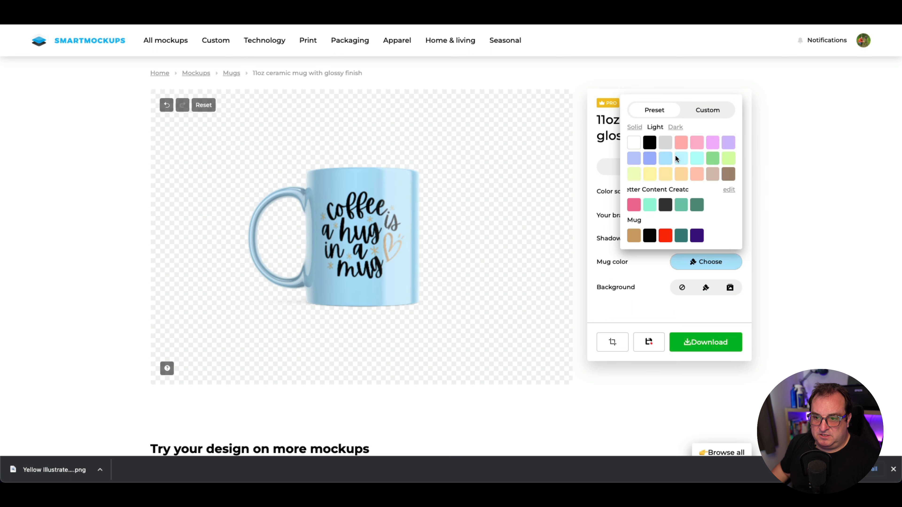
click(696, 161)
click(666, 159)
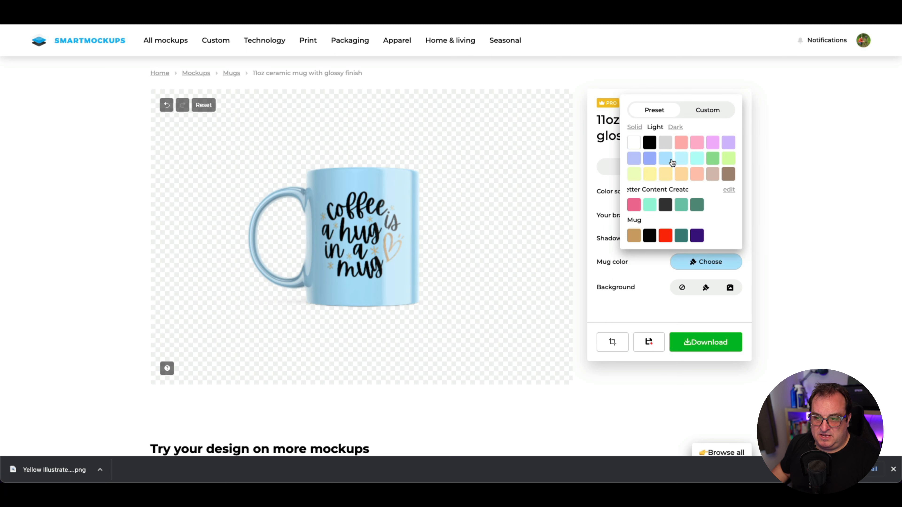
click(695, 161)
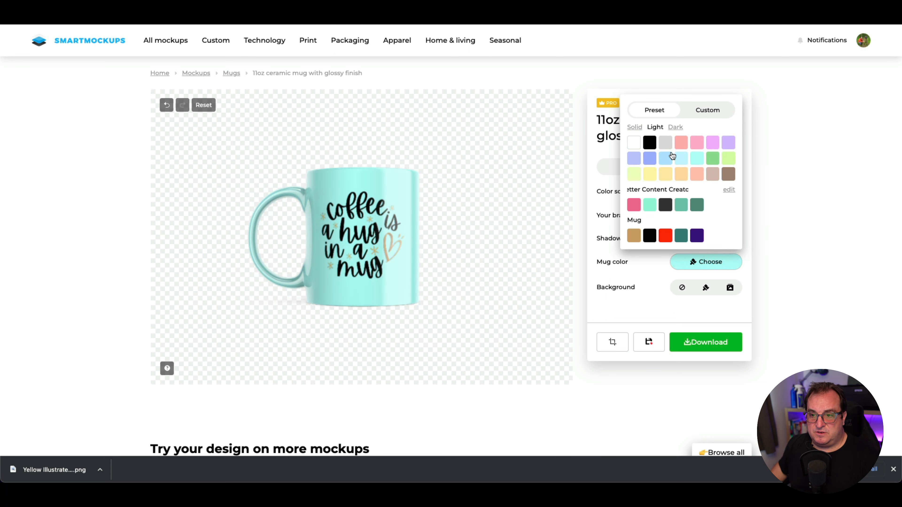
Step: Try the dark preset shades on the mug, and change its color to the dark teal from the Mug palette
click(675, 127)
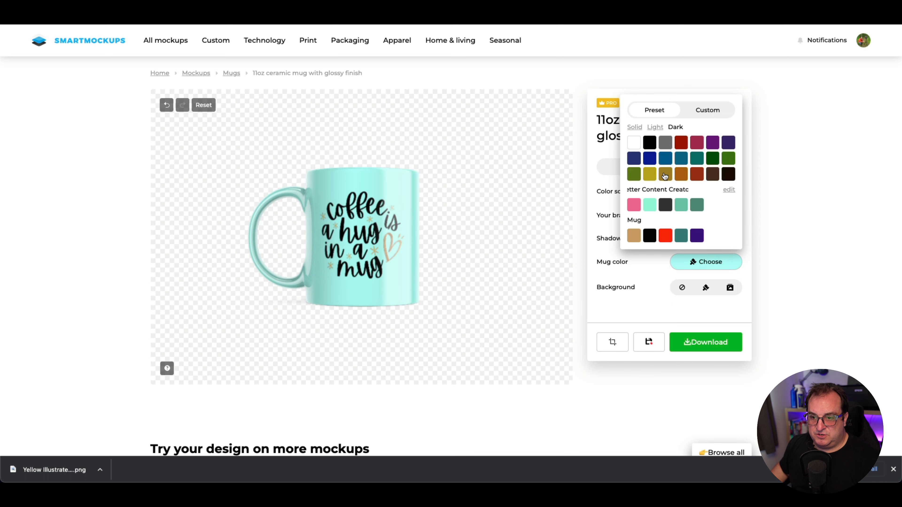
click(665, 160)
click(666, 174)
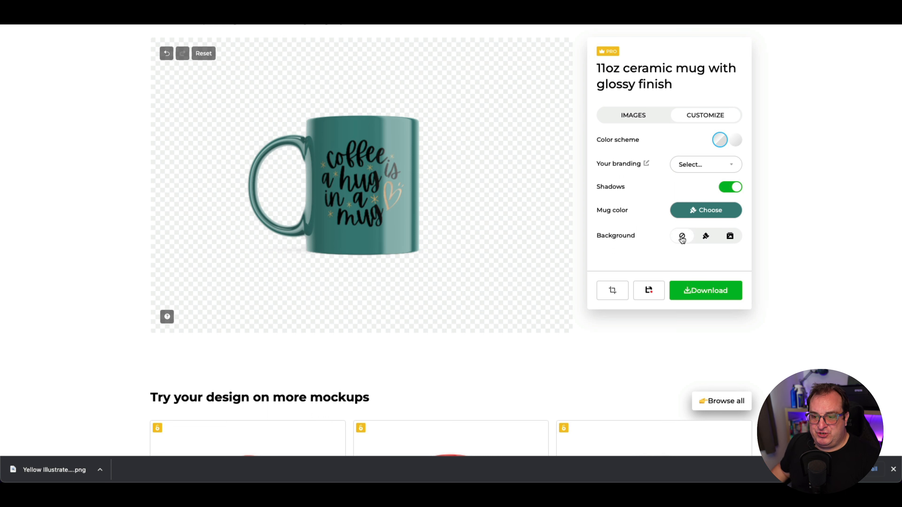
Step: Try the red gradient and the green gradient presets as the mockup background
click(706, 237)
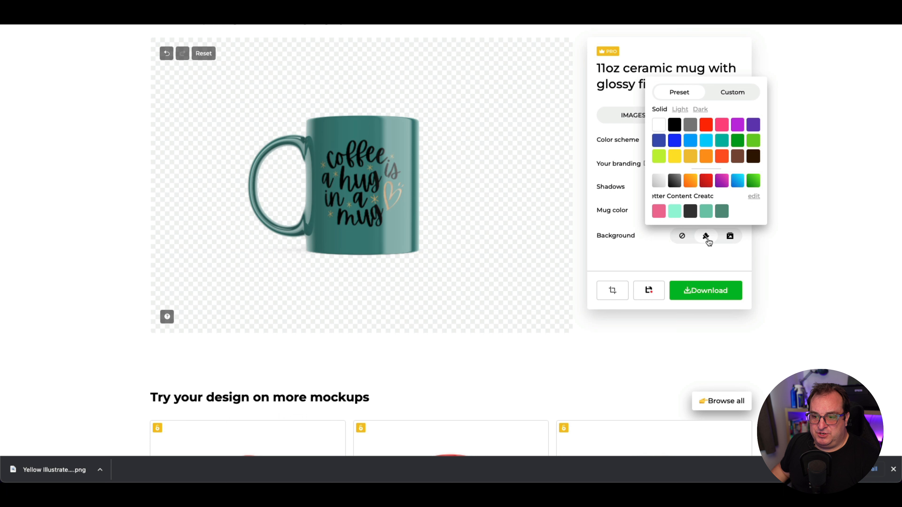
click(706, 183)
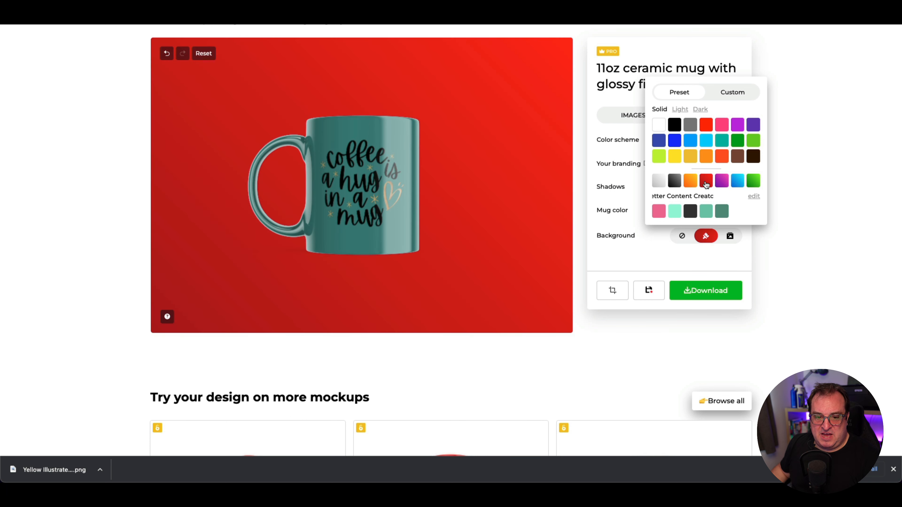
click(754, 184)
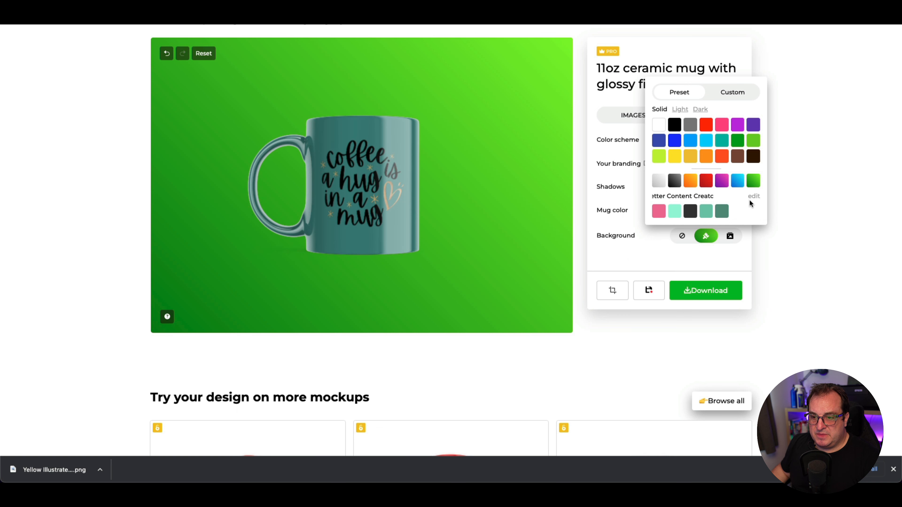
Step: Set the mockup background to the pink from the brand palette and save the mockup
scroll(748, 201, down, 2)
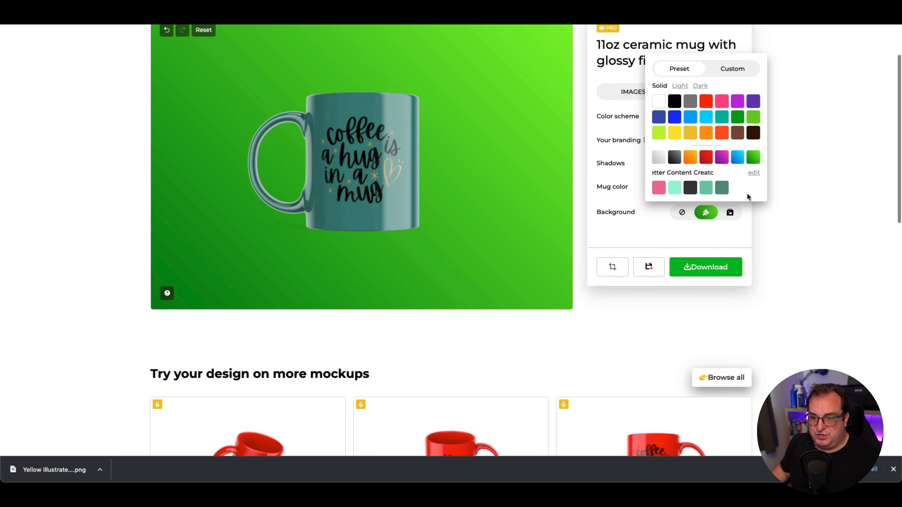
click(730, 212)
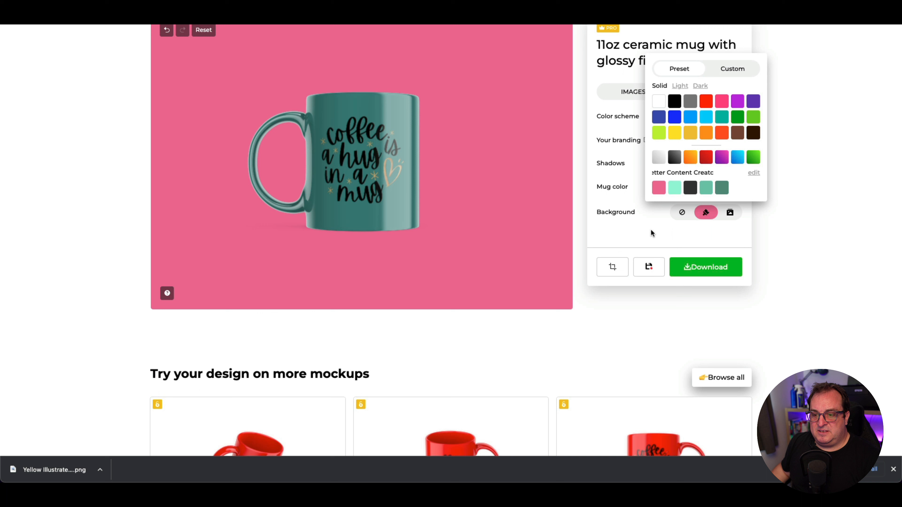
click(652, 233)
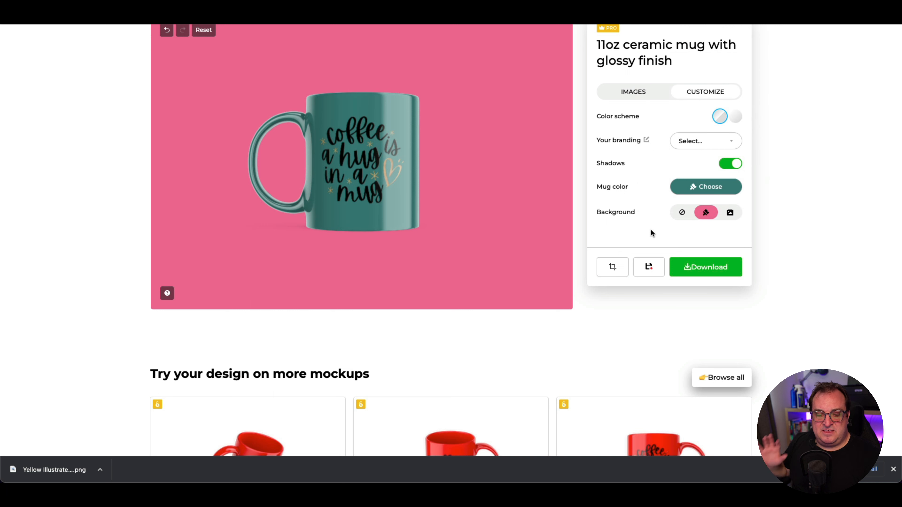
scroll(652, 232, up, 1)
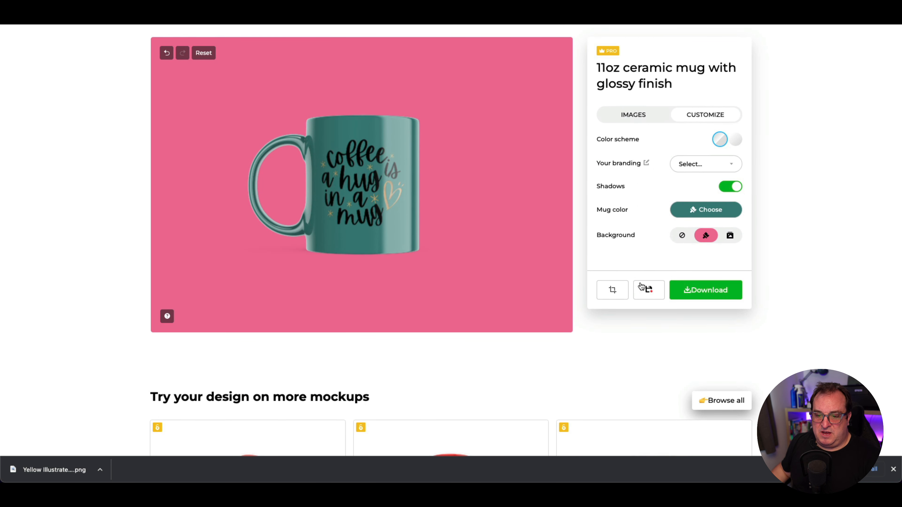
click(648, 291)
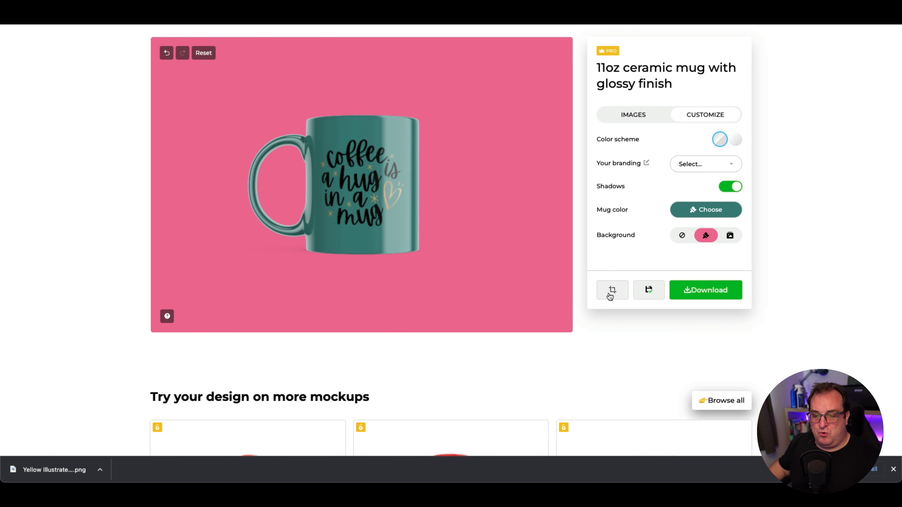
Step: Crop the mockup with the Square 1:1 preset and shift the crop frame toward the handle to center the mug
click(610, 297)
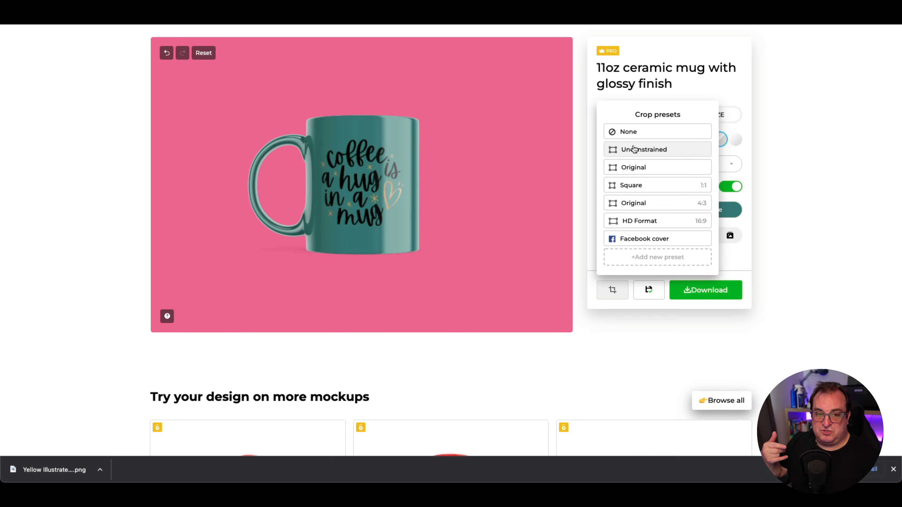
click(644, 185)
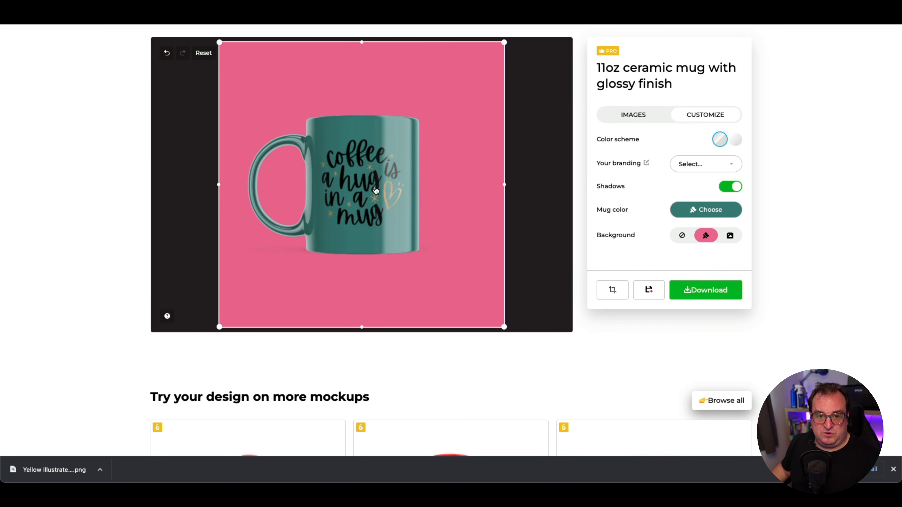
mouse_move(380, 192)
mouse_down()
mouse_move(394, 192)
mouse_move(357, 188)
mouse_move(387, 188)
mouse_move(370, 184)
mouse_up()
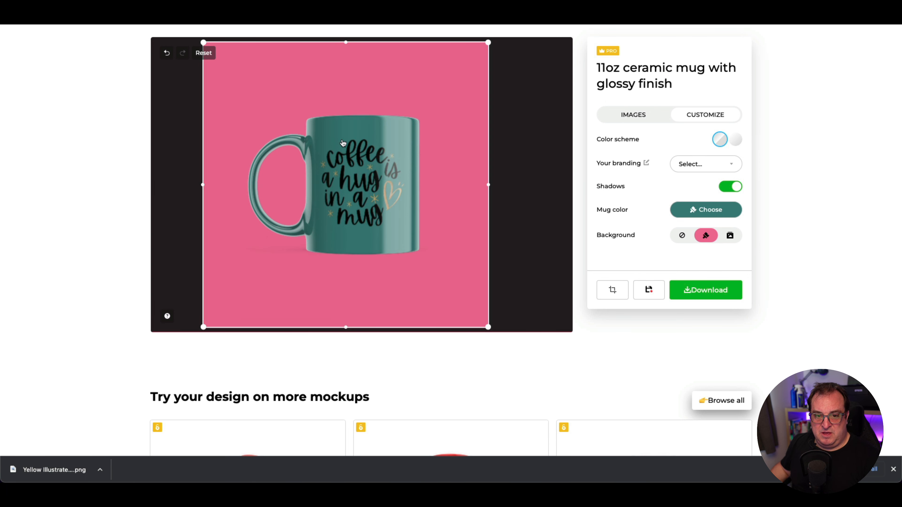